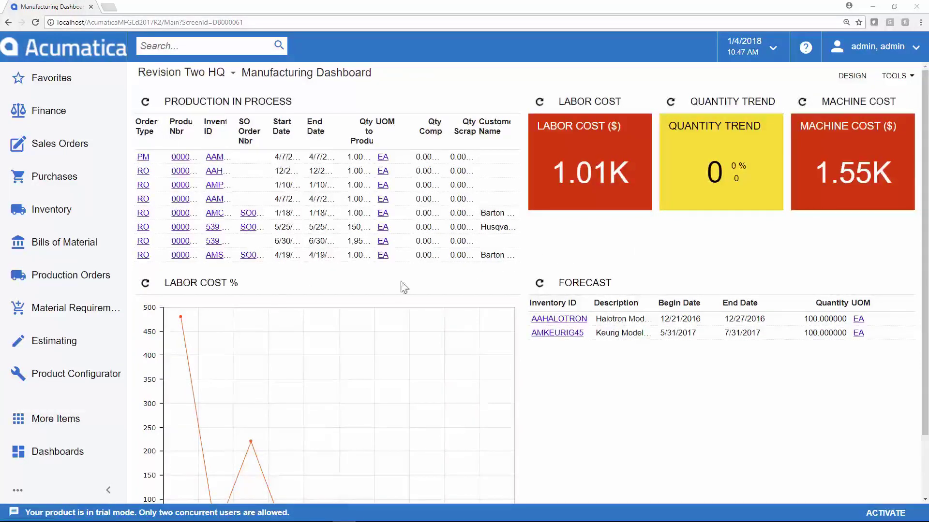
Run the Work in Process report from the Production Orders workspace.
{"action": "left_click", "coordinate": [89, 291]}
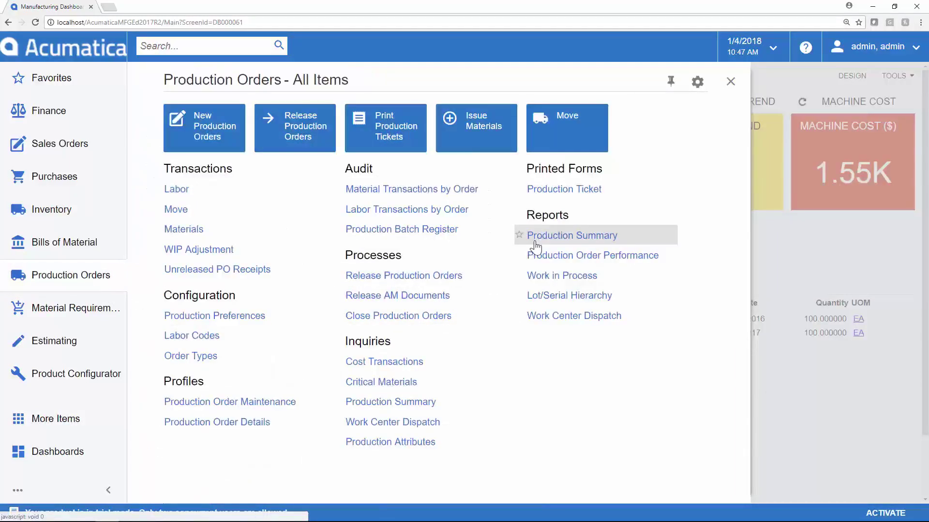
{"action": "left_click", "coordinate": [541, 279]}
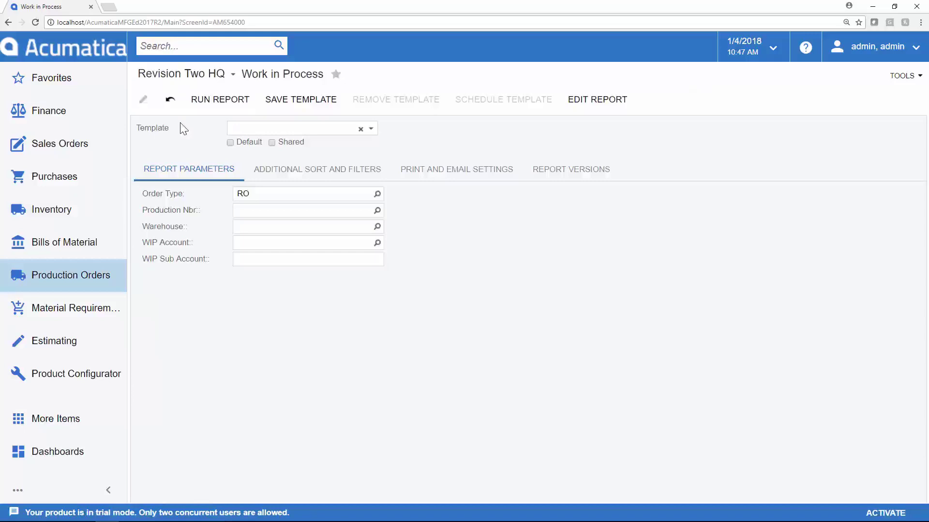
{"action": "left_click", "coordinate": [204, 109]}
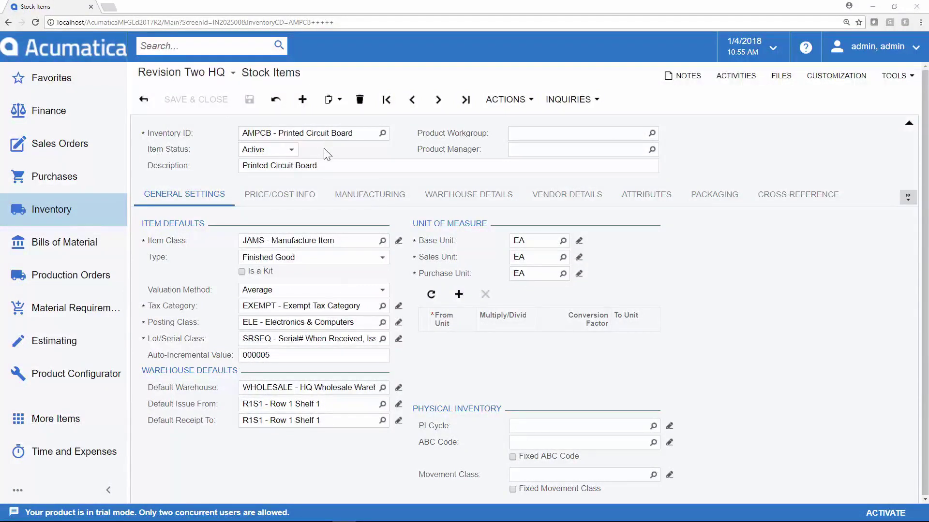
Keep AMPCB as a Finished Good and view its default BOM 0000001 and safety stock 50.
{"action": "left_click", "coordinate": [339, 258]}
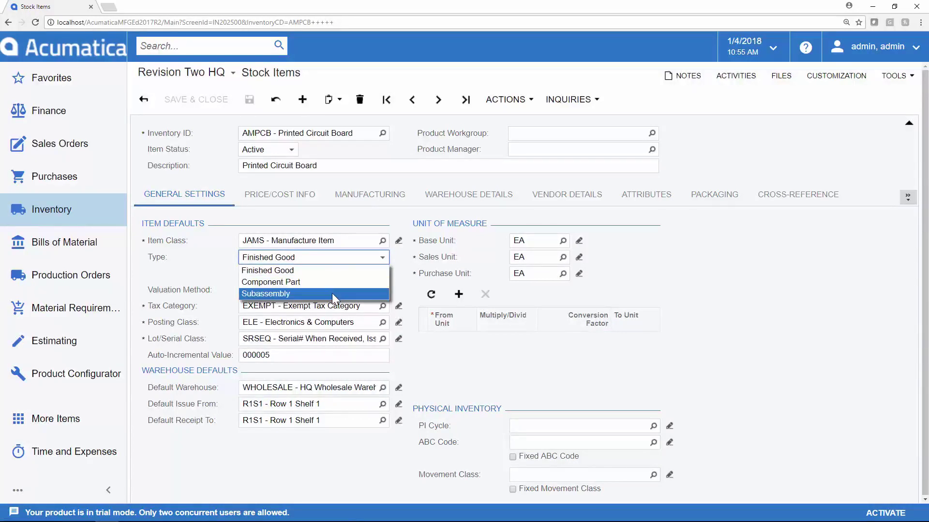
{"action": "left_click", "coordinate": [409, 263]}
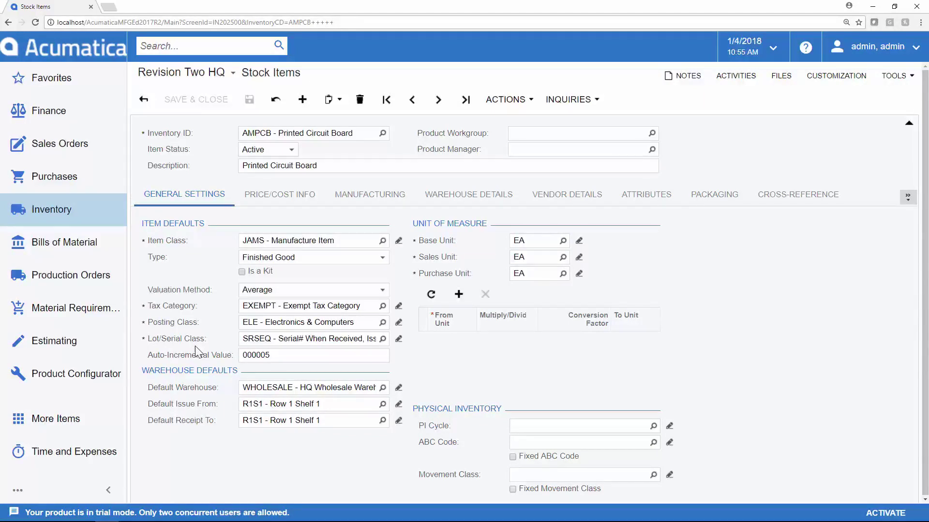
{"action": "left_click", "coordinate": [358, 199]}
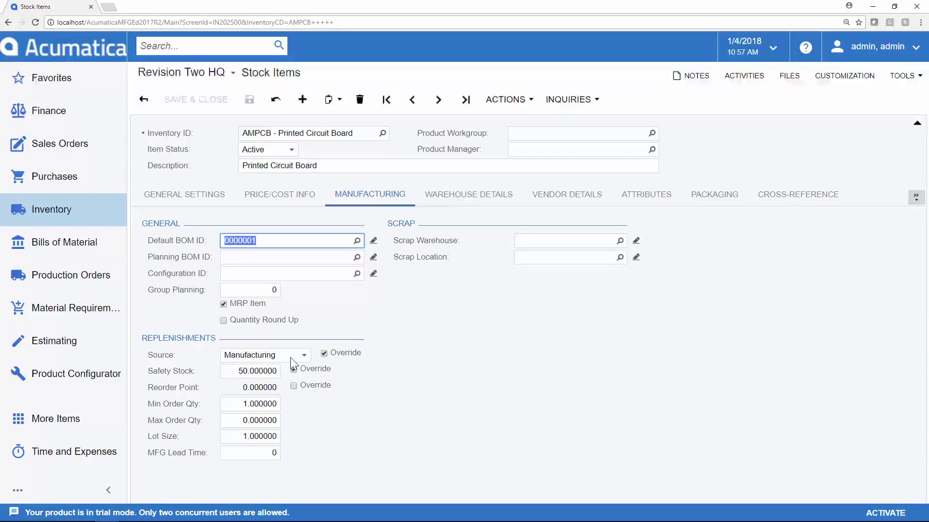
Enable Safety Stock Override for AMPCB and edit Bill of Material 0000001, revision A.
{"action": "left_click", "coordinate": [293, 370]}
{"action": "left_click", "coordinate": [375, 245]}
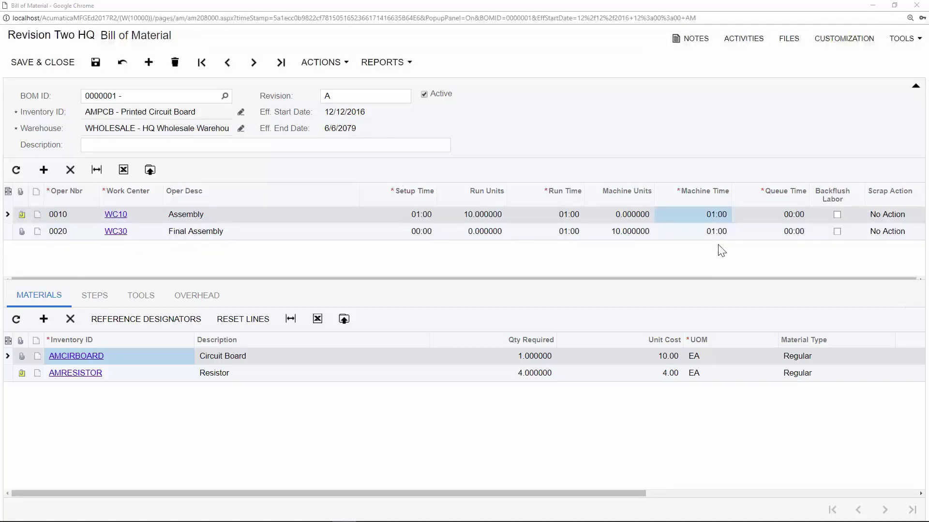
Turn on Backflush Labor for operations 0020 Final Assembly and 0010 Assembly, then open WC10.
{"action": "left_click", "coordinate": [839, 234]}
{"action": "left_click", "coordinate": [837, 215]}
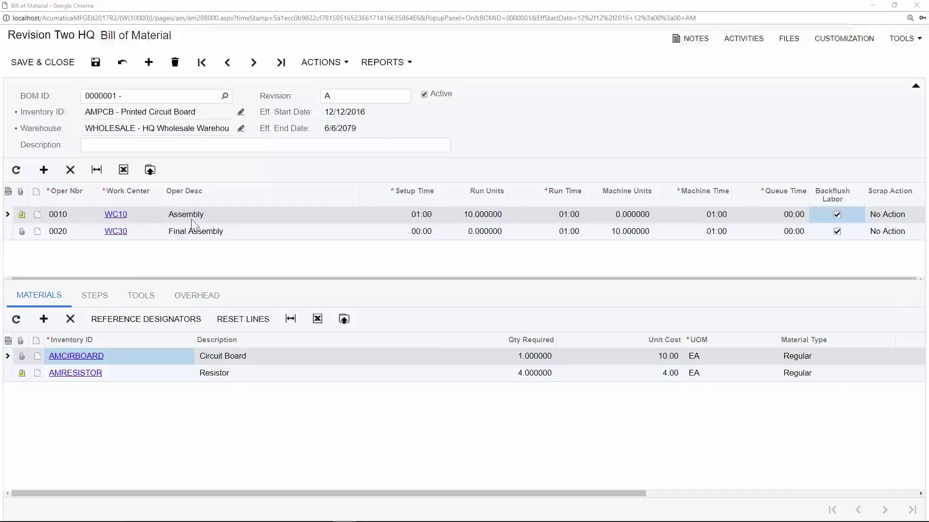
{"action": "left_click", "coordinate": [118, 215]}
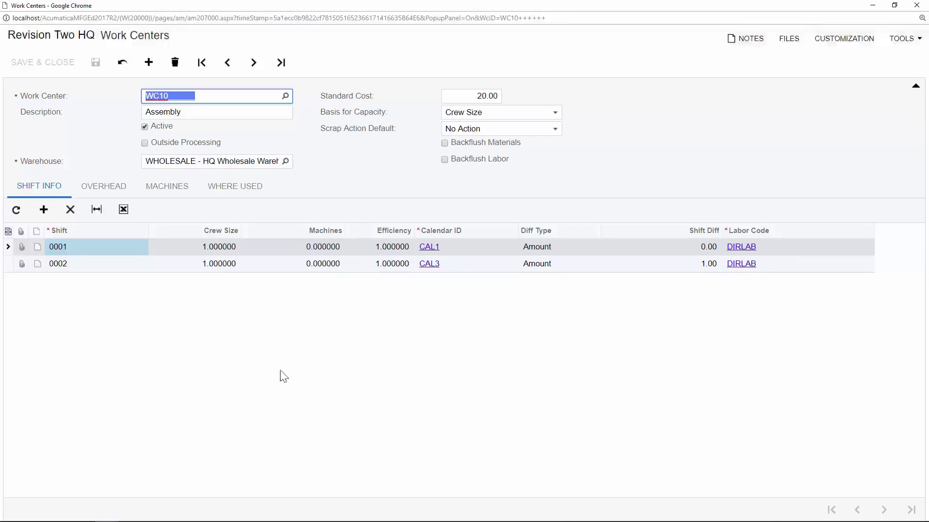
Check WC10's machines and enable both Backflush Materials and Backflush Labor on it.
{"action": "left_click", "coordinate": [166, 189]}
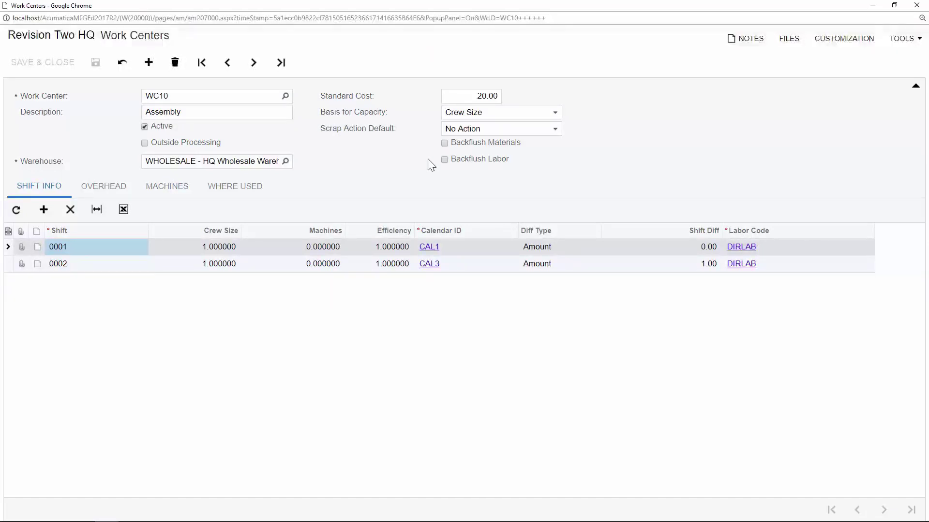
{"action": "left_click", "coordinate": [445, 144]}
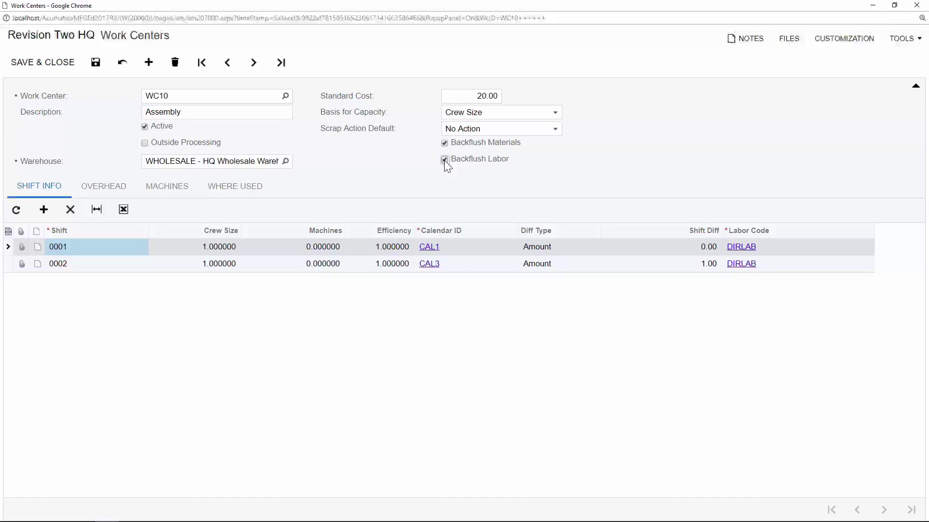
{"action": "left_click", "coordinate": [444, 160]}
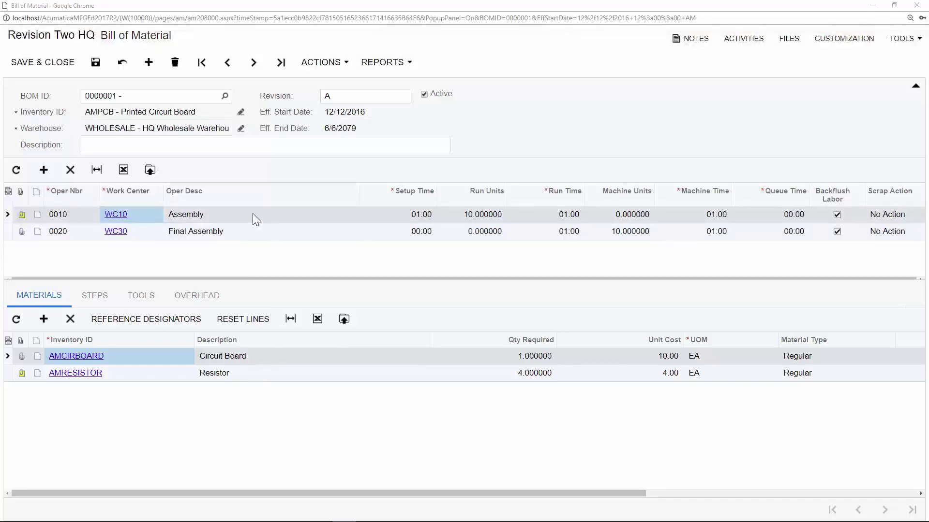
Review BOM 0000001's work steps and attached files, then its overhead charges and ADMIN overhead.
{"action": "left_click", "coordinate": [98, 297]}
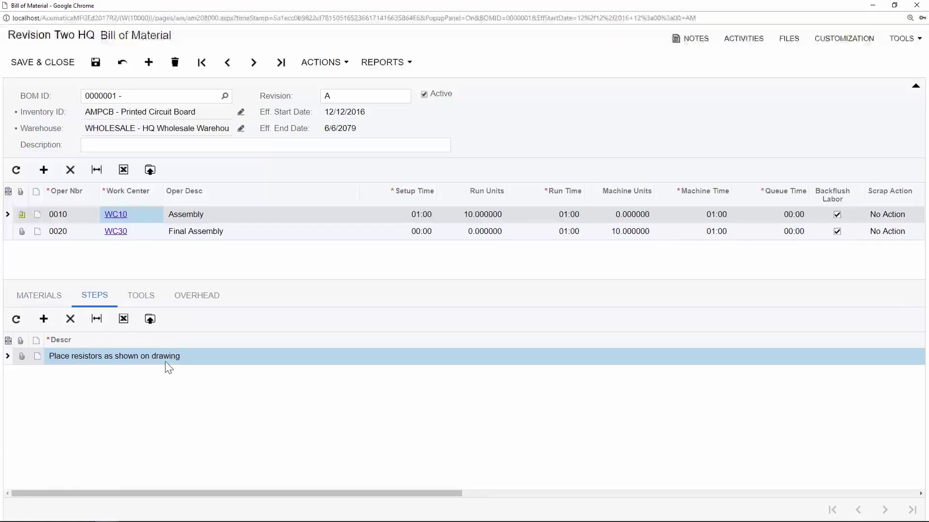
{"action": "left_click", "coordinate": [21, 356]}
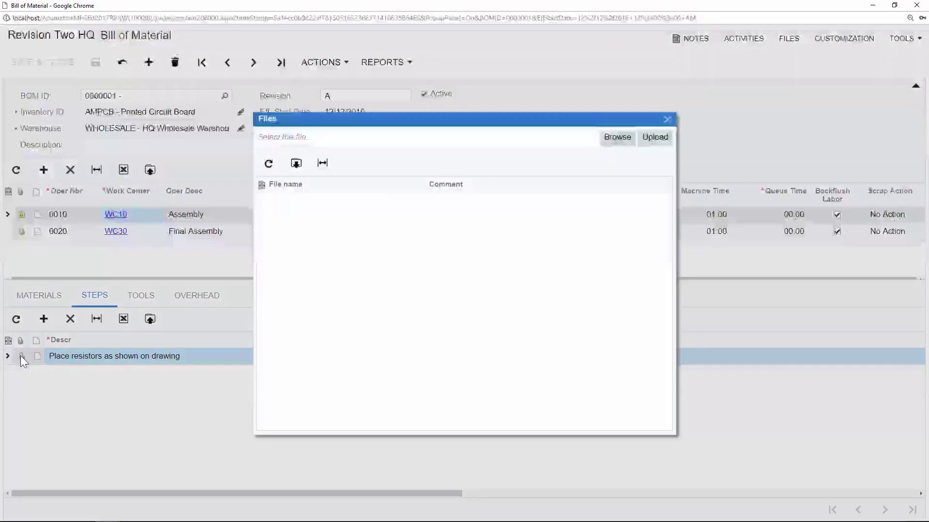
{"action": "left_click", "coordinate": [617, 137]}
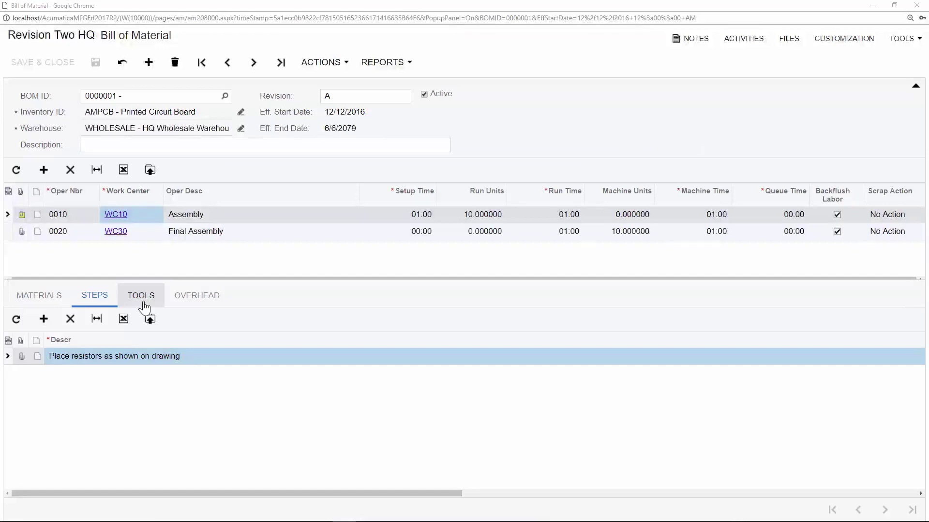
{"action": "left_click", "coordinate": [185, 303]}
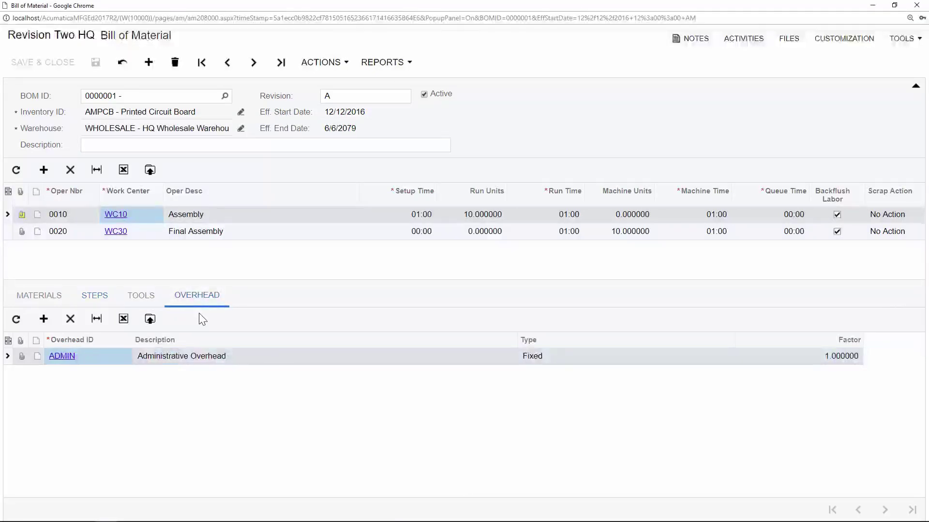
{"action": "left_click", "coordinate": [67, 358]}
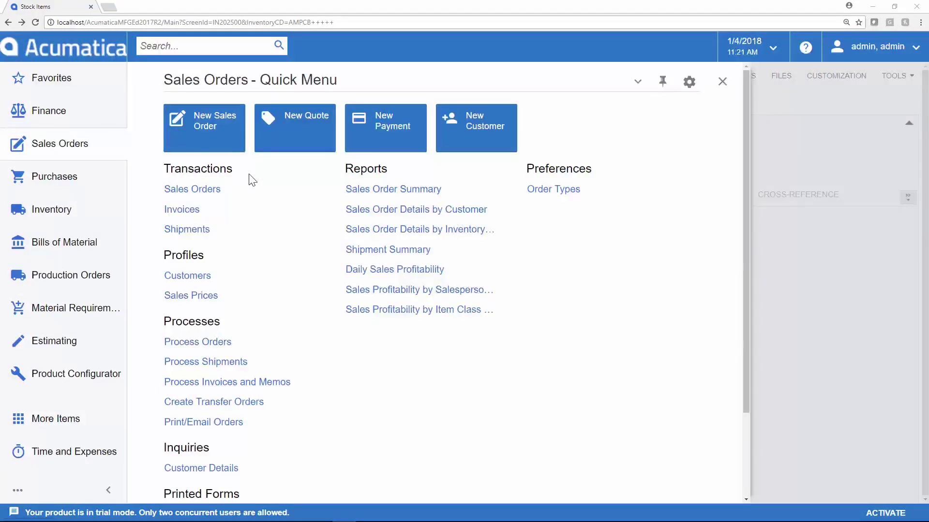
Start a new sales order and select its customer.
{"action": "left_click", "coordinate": [213, 140]}
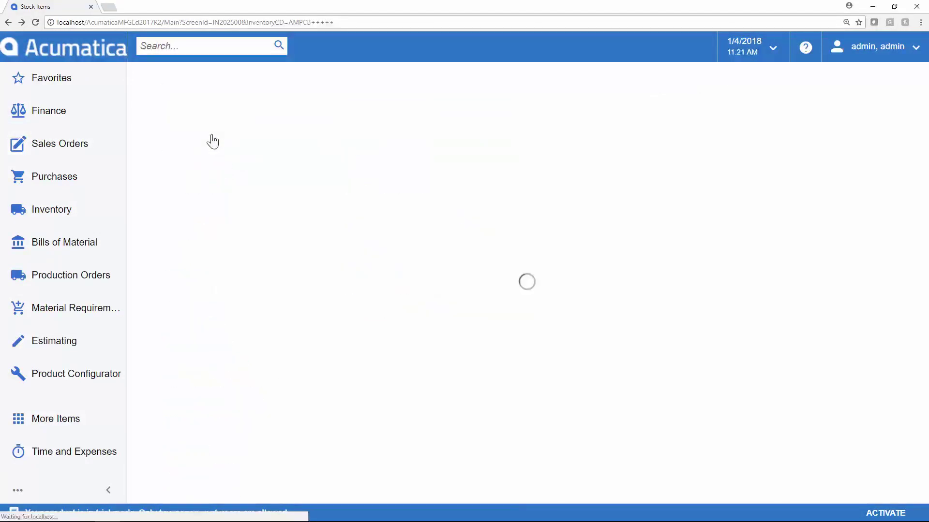
{"action": "left_click", "coordinate": [498, 134]}
{"action": "left_click", "coordinate": [502, 135]}
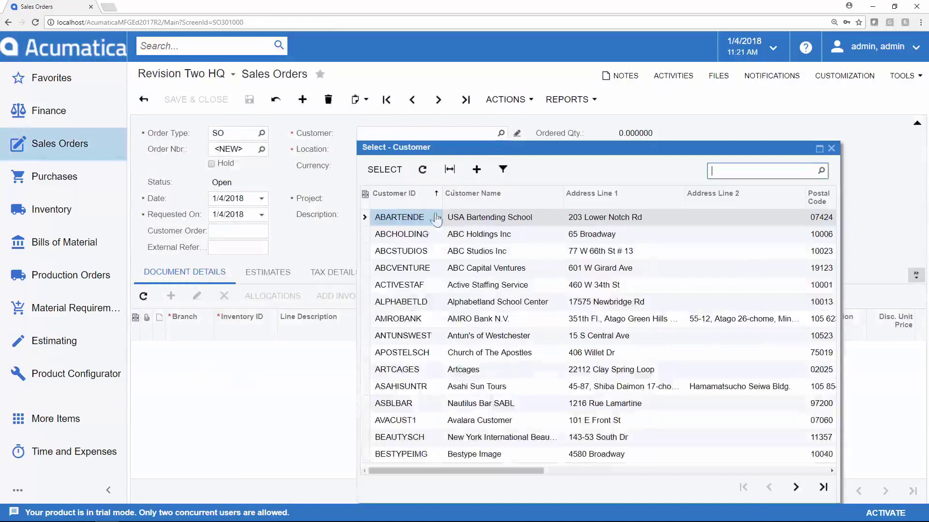
{"action": "double_click", "coordinate": [400, 217]}
Add a line for 5 Printed Circuit Boards (AMPCB) and save the order as SO003707.
{"action": "left_click", "coordinate": [171, 296]}
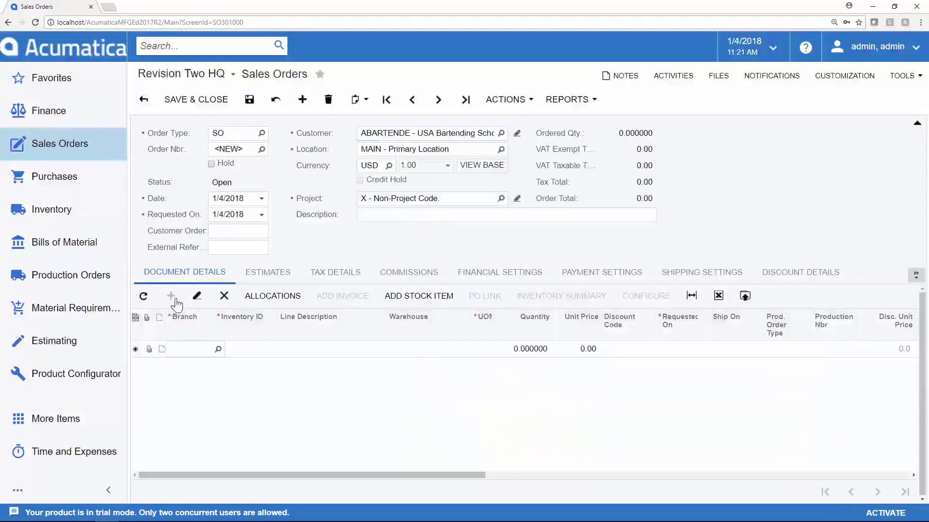
{"action": "left_click", "coordinate": [266, 350]}
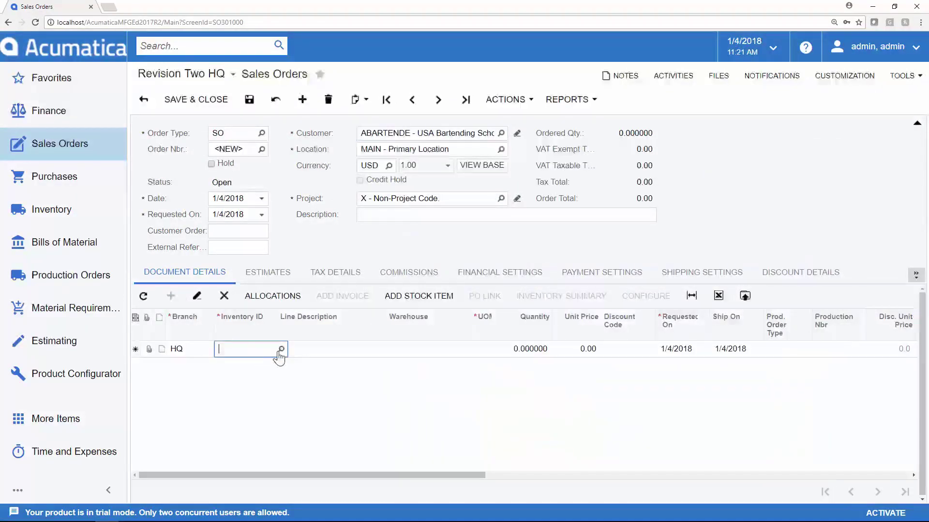
{"action": "left_click", "coordinate": [280, 349]}
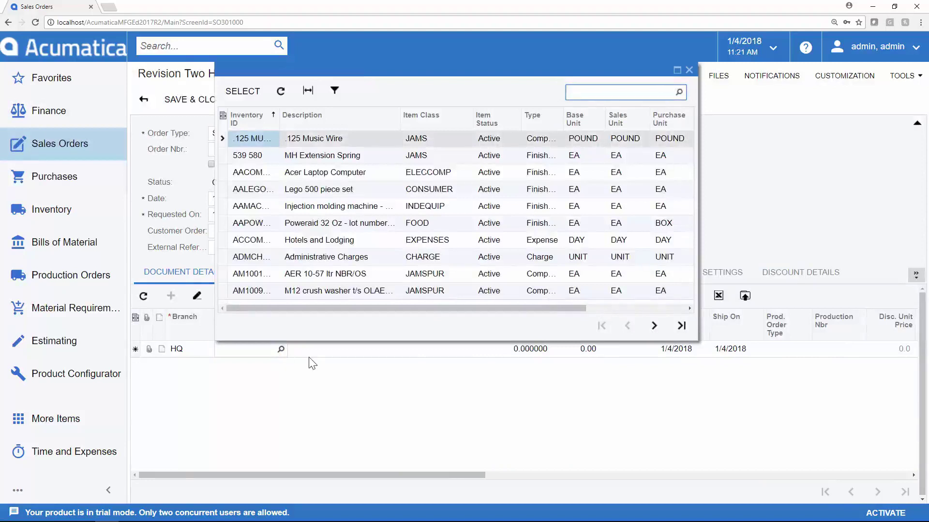
{"action": "type", "text": "printed"}
{"action": "key", "text": "Return"}
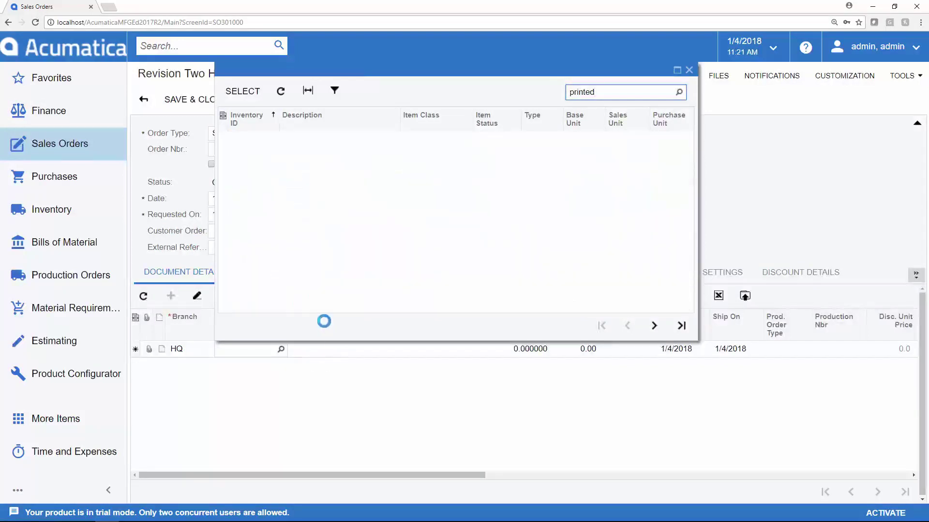
{"action": "left_click", "coordinate": [318, 140]}
{"action": "double_click", "coordinate": [319, 143]}
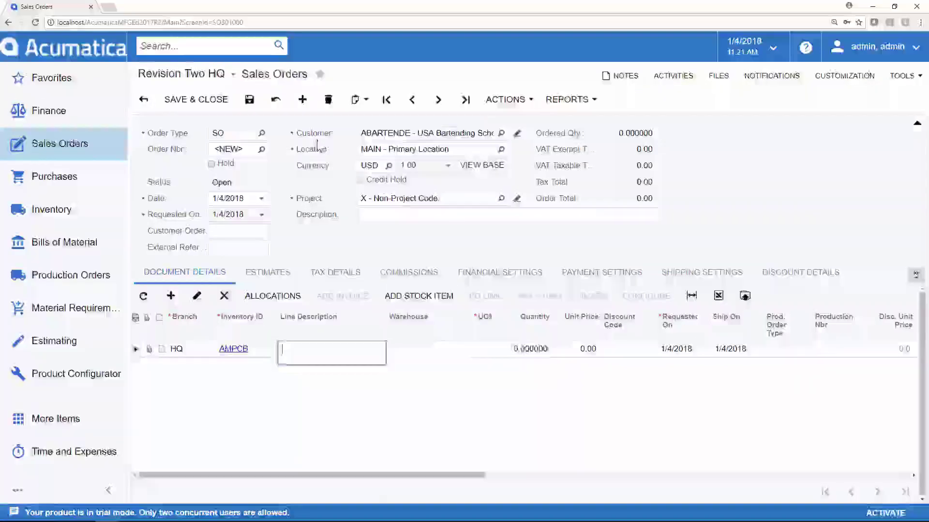
{"action": "left_click", "coordinate": [519, 349]}
{"action": "type", "text": "5."}
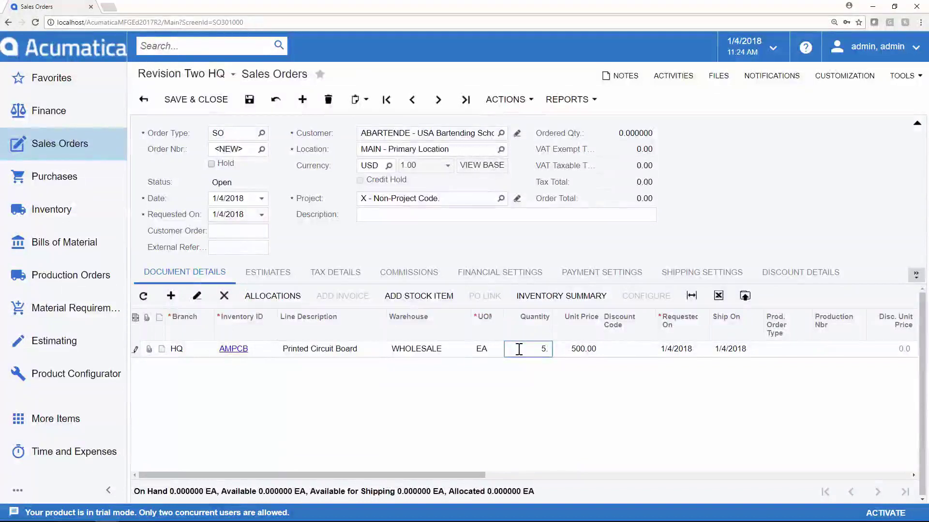
{"action": "type", "text": "000000"}
{"action": "left_click", "coordinate": [249, 99]}
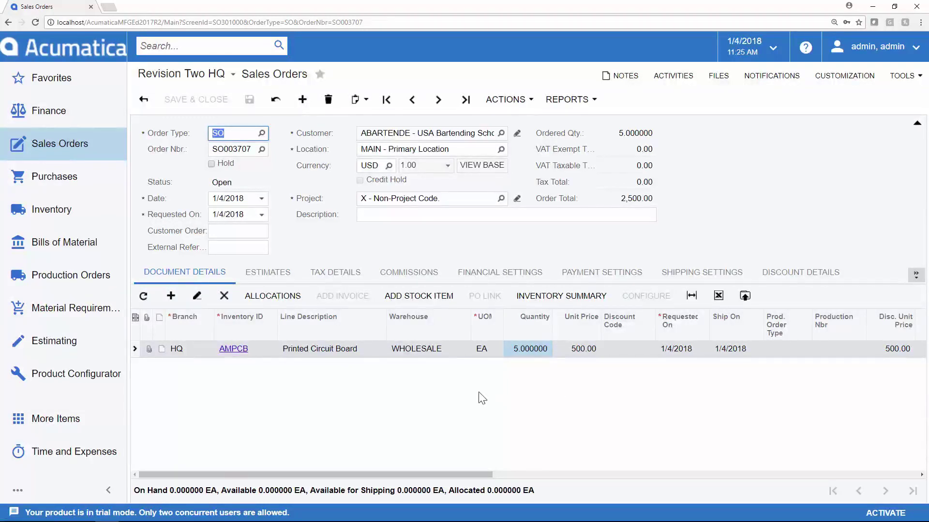
Select SO003707's AMPCB line under Production Orders and create production order RO 0000209.
{"action": "left_click", "coordinate": [506, 99]}
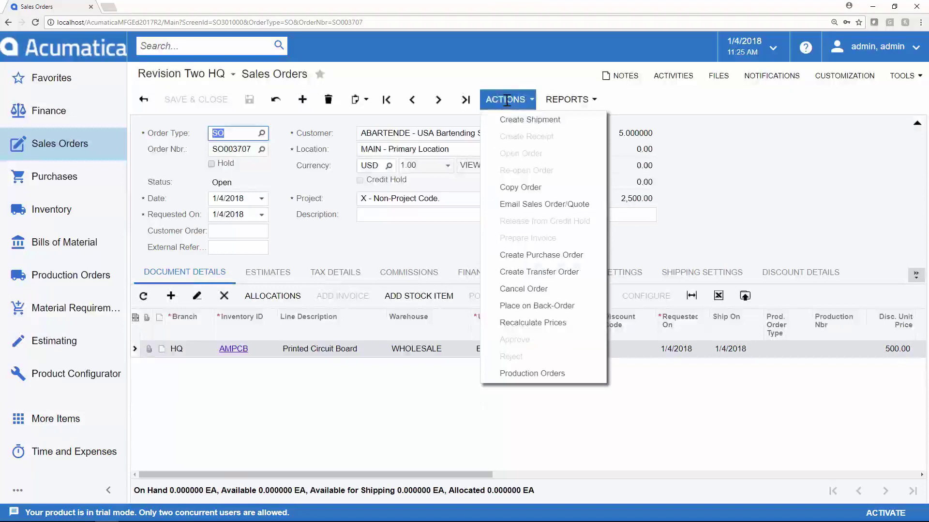
{"action": "left_click", "coordinate": [572, 374]}
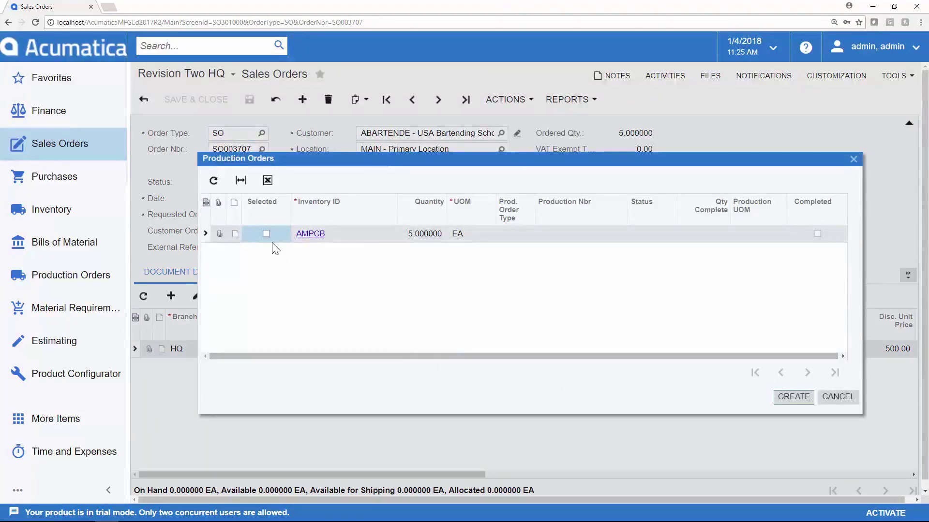
{"action": "left_click", "coordinate": [266, 235]}
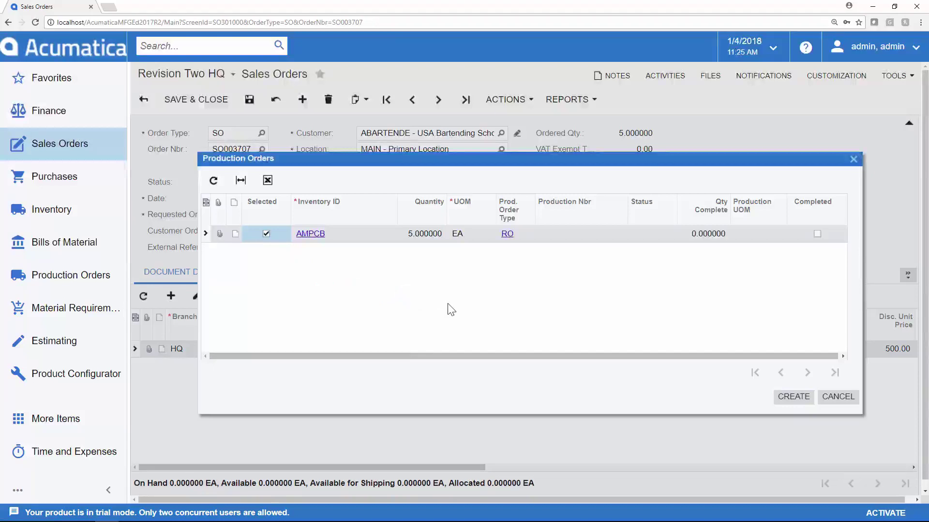
{"action": "left_click", "coordinate": [788, 397]}
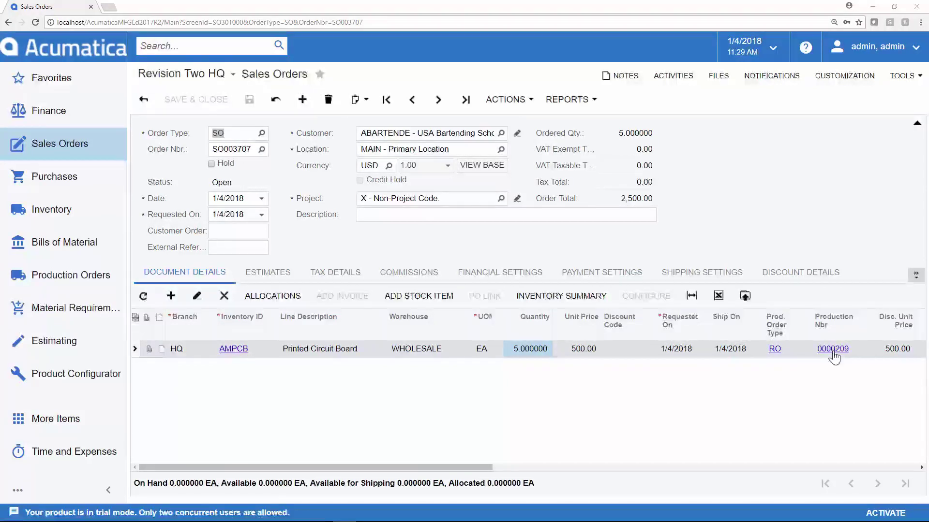
Open production order 0000209 and review its References, BOM, Event History and Totals (plan 164.00).
{"action": "left_click", "coordinate": [833, 349]}
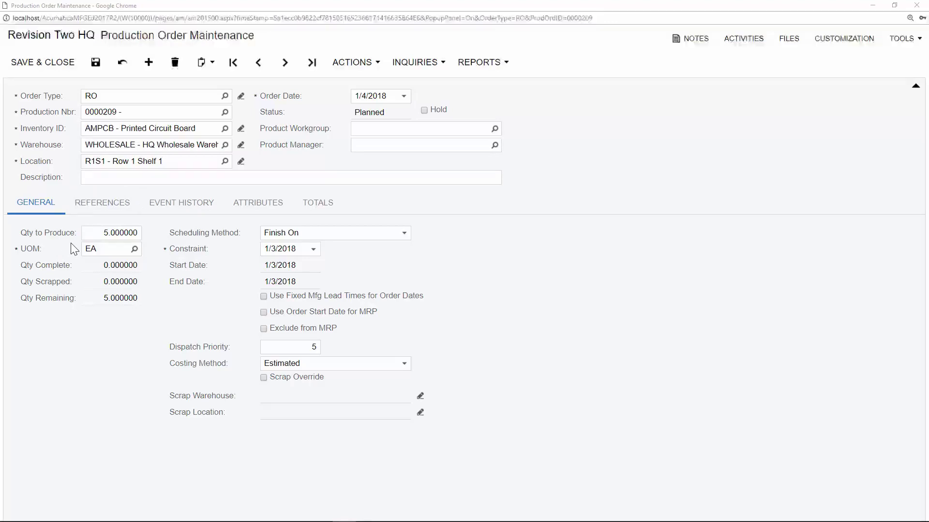
{"action": "left_click", "coordinate": [96, 209]}
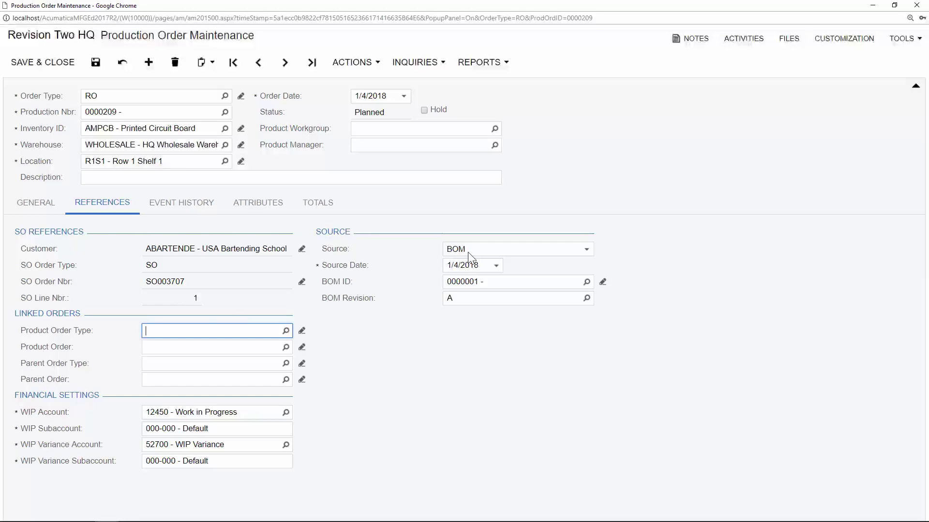
{"action": "left_click", "coordinate": [481, 282]}
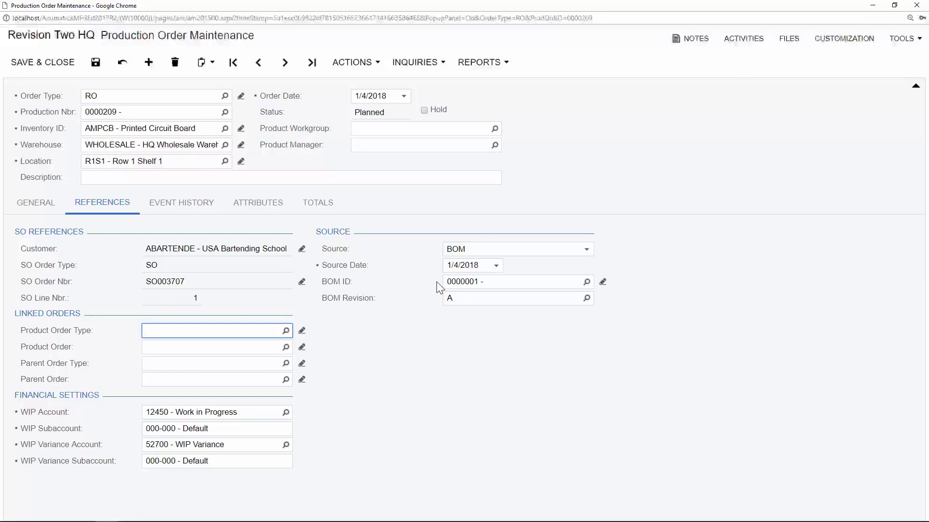
{"action": "left_click", "coordinate": [179, 211]}
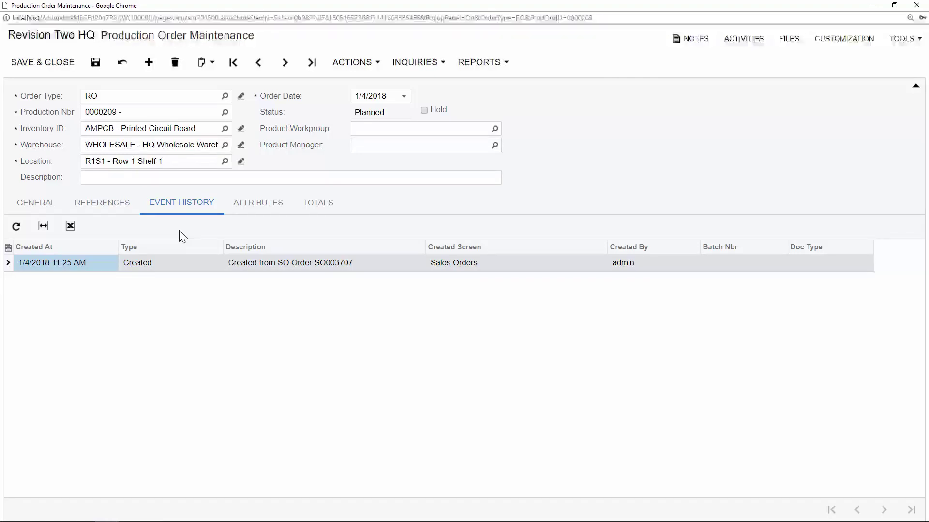
{"action": "left_click", "coordinate": [310, 216]}
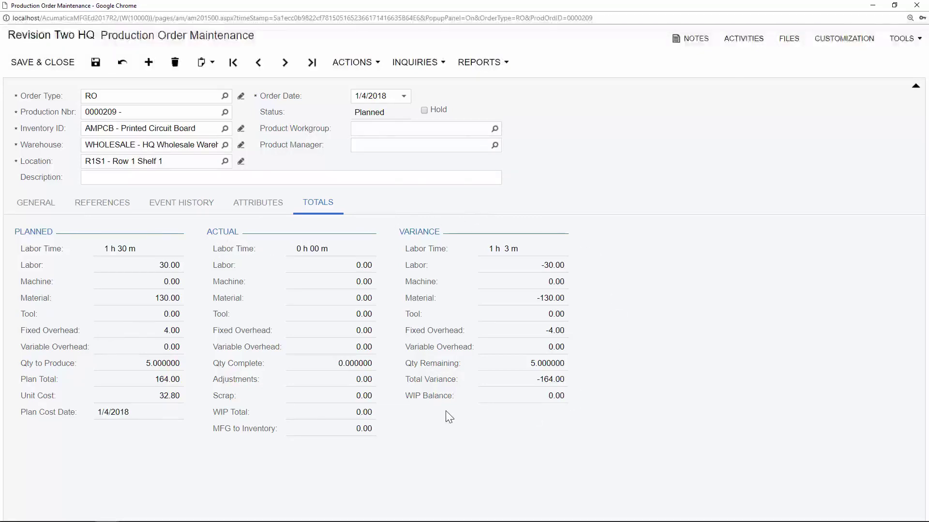
Release production order 0000209 and check its Production Detail for released operations.
{"action": "left_click", "coordinate": [352, 62]}
{"action": "left_click", "coordinate": [342, 98]}
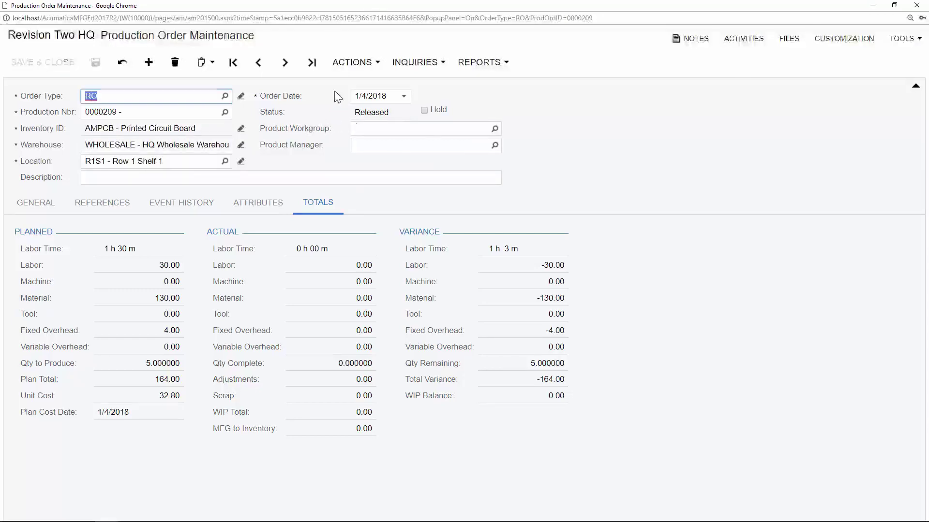
{"action": "left_click", "coordinate": [401, 71]}
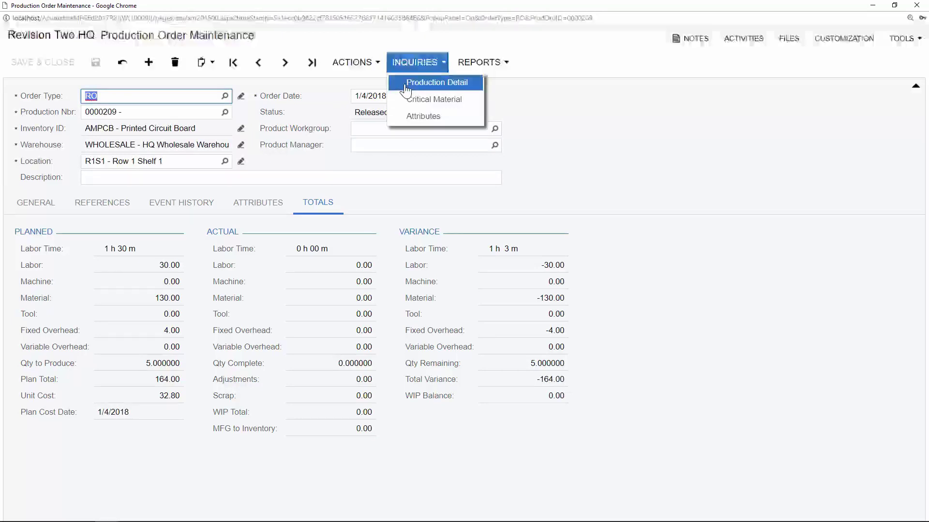
{"action": "left_click", "coordinate": [405, 85]}
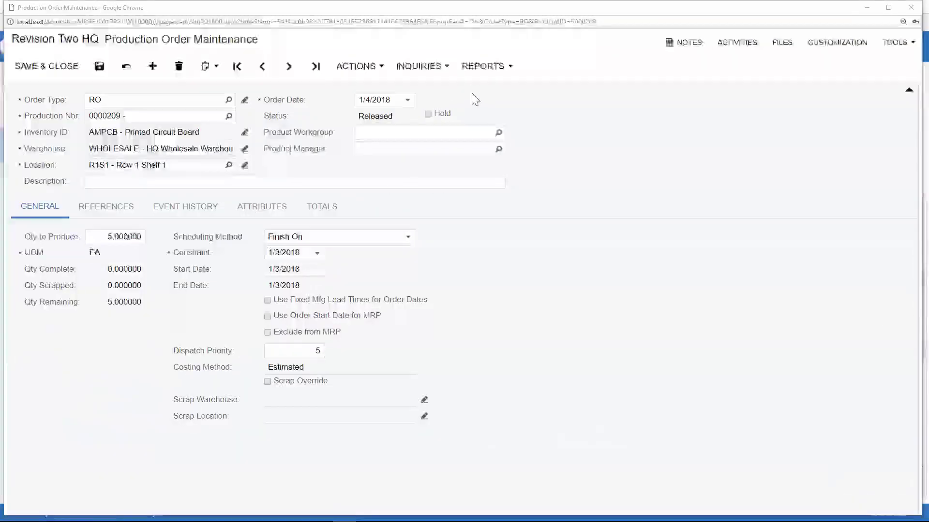
Generate and review the production ticket for order 0000209, including its Place resistors step.
{"action": "left_click", "coordinate": [483, 66]}
{"action": "left_click", "coordinate": [486, 87]}
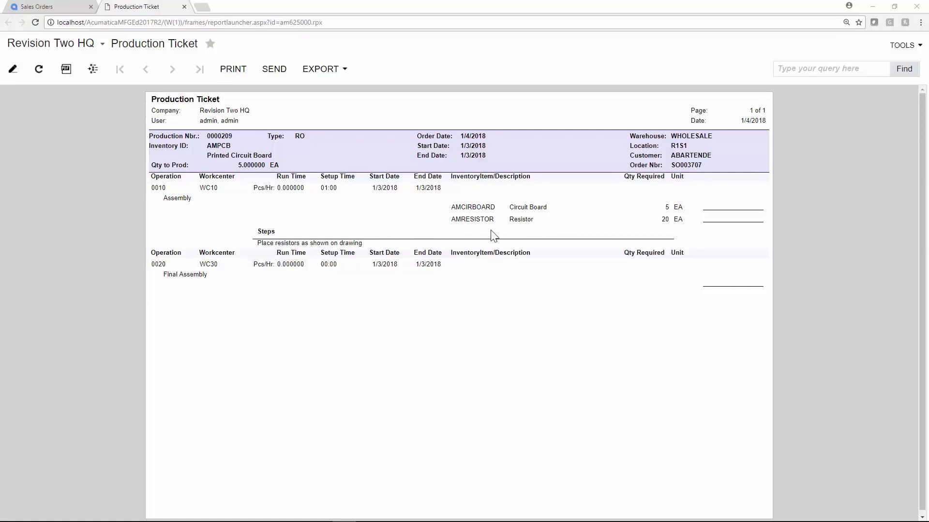
{"action": "left_click_drag", "start_coordinate": [258, 242], "coordinate": [370, 248]}
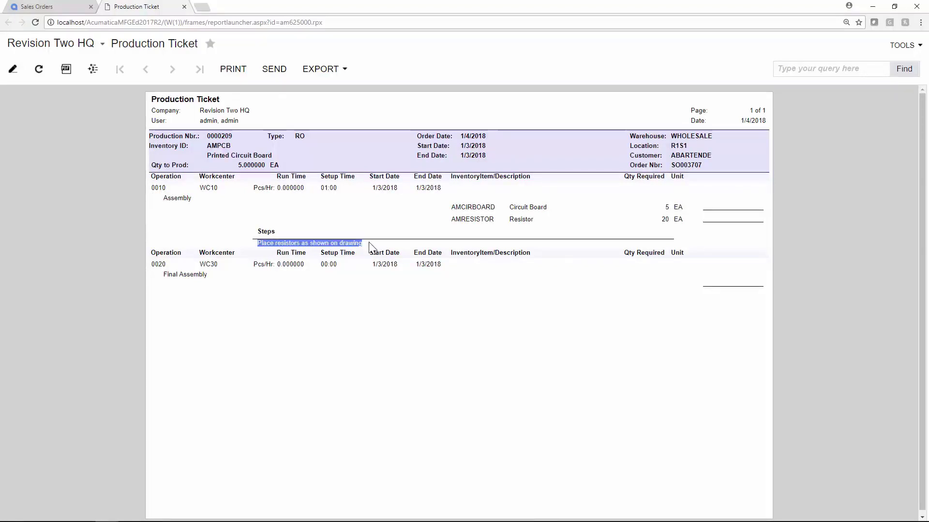
{"action": "left_click", "coordinate": [91, 212]}
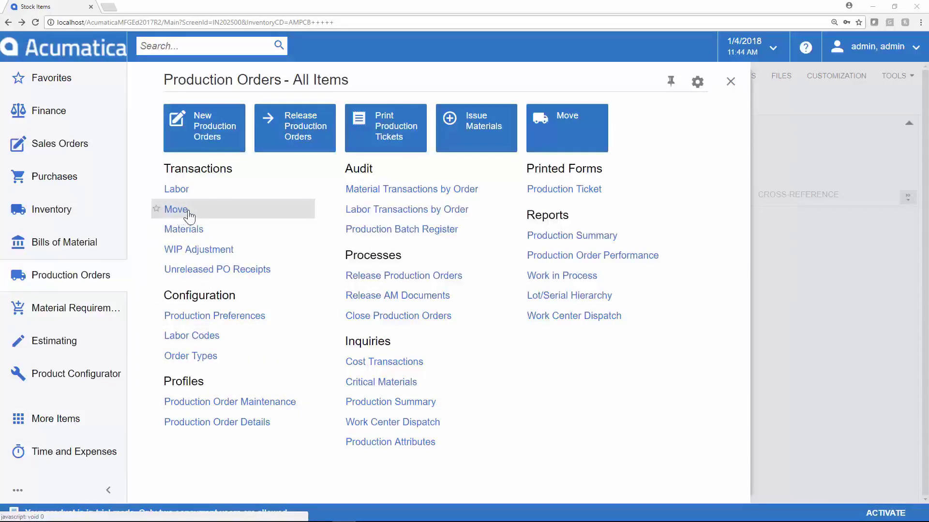
Start a new move batch for order 0000209 at operation 0020 Final Assembly.
{"action": "left_click", "coordinate": [188, 213]}
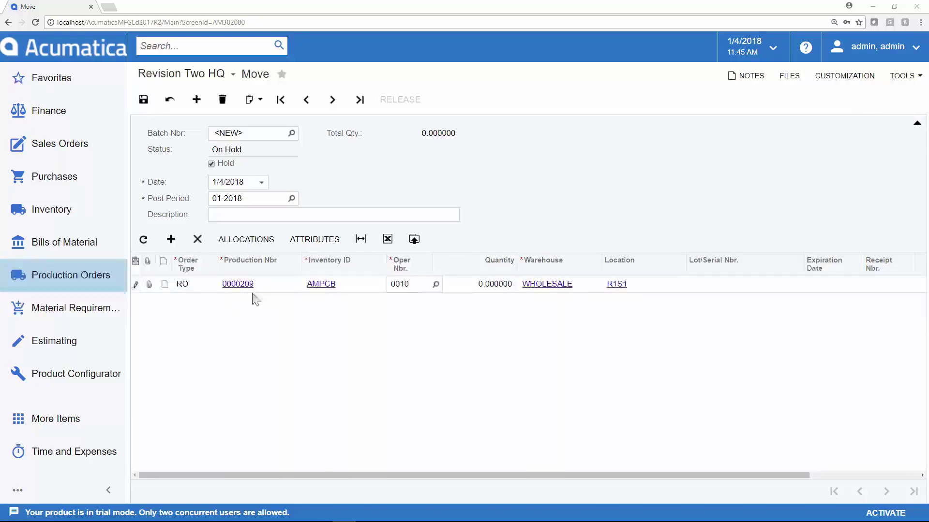
{"action": "left_click", "coordinate": [435, 285]}
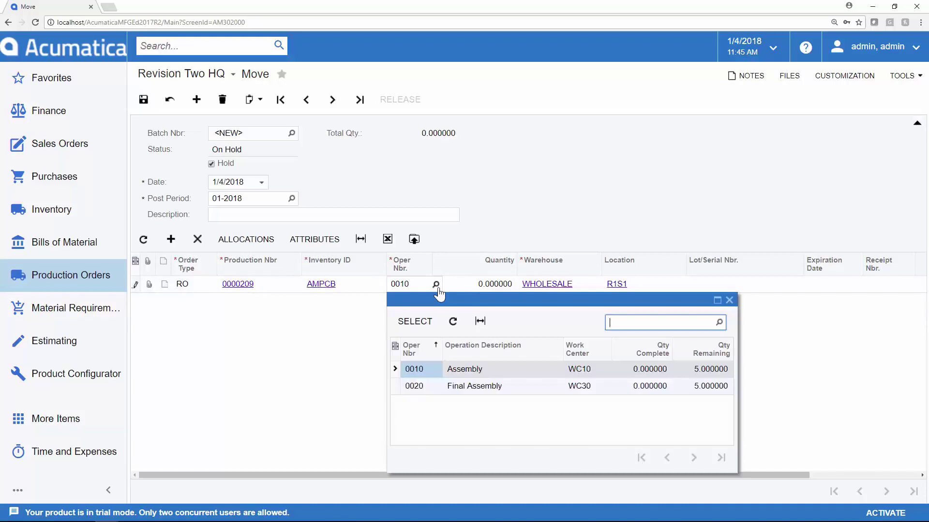
{"action": "double_click", "coordinate": [420, 390]}
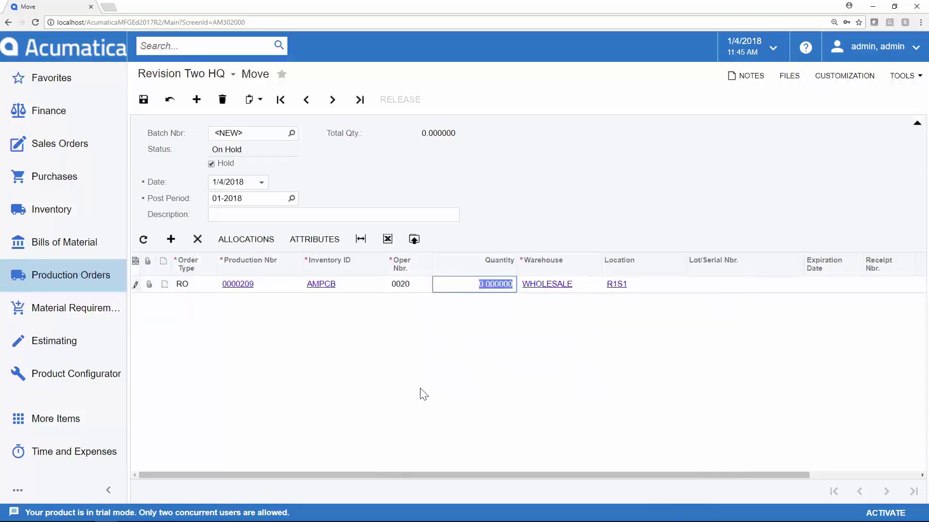
Set the move quantity to 5, take the batch off hold, and release it.
{"action": "left_click", "coordinate": [467, 284]}
{"action": "key", "text": "Delete"}
{"action": "type", "text": "5"}
{"action": "left_click", "coordinate": [211, 163]}
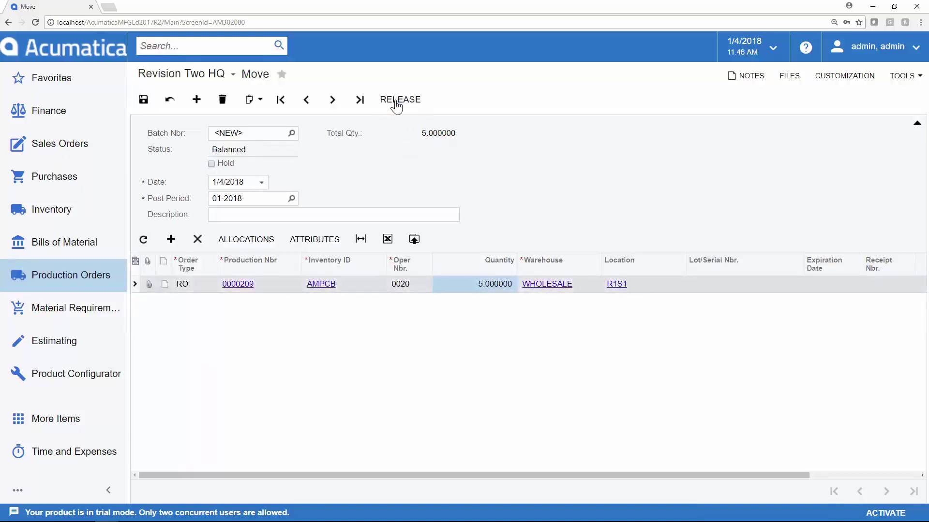
{"action": "left_click", "coordinate": [397, 101]}
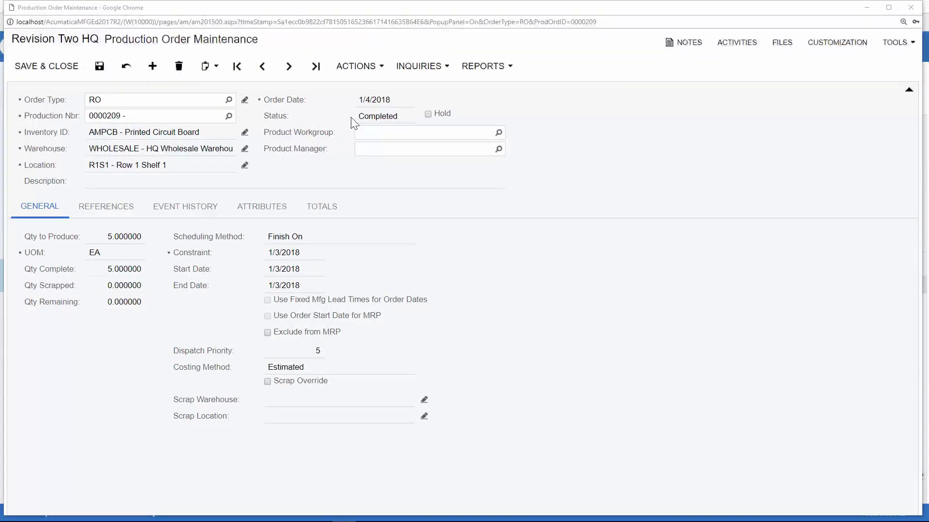
Review order 0000209's event history, planned versus actual cost totals, and production detail.
{"action": "left_click", "coordinate": [208, 213]}
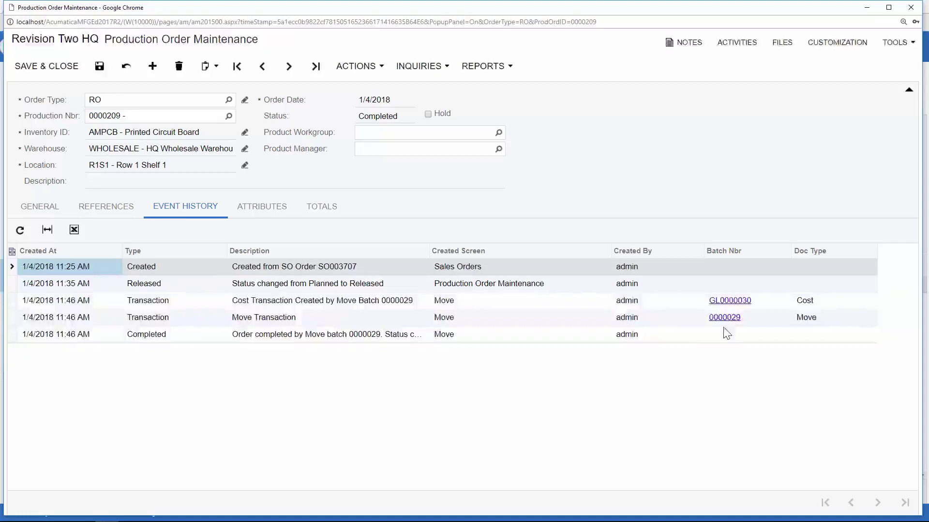
{"action": "left_click", "coordinate": [316, 213]}
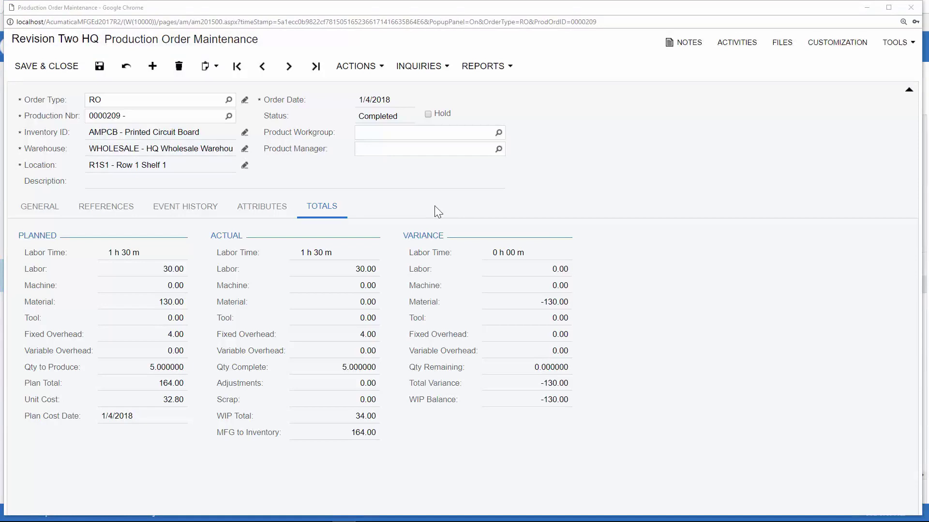
{"action": "left_click", "coordinate": [419, 66]}
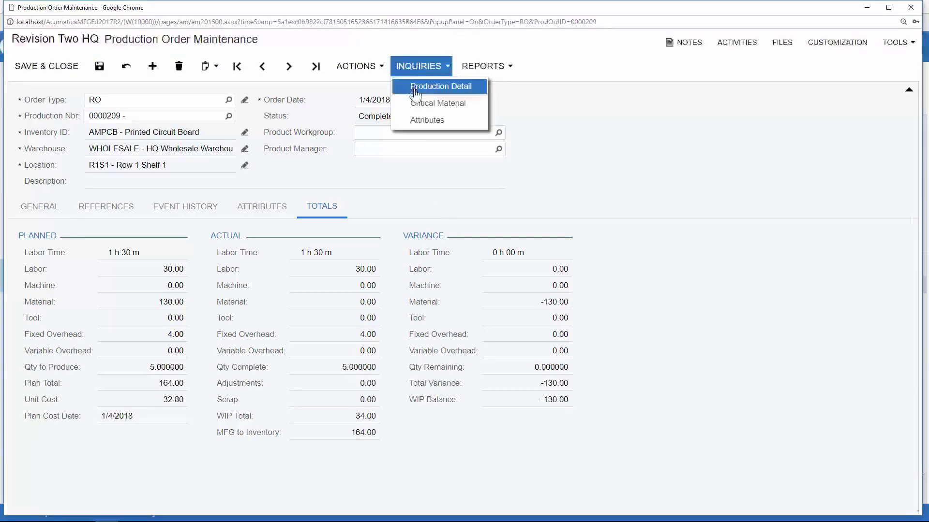
{"action": "left_click", "coordinate": [415, 92]}
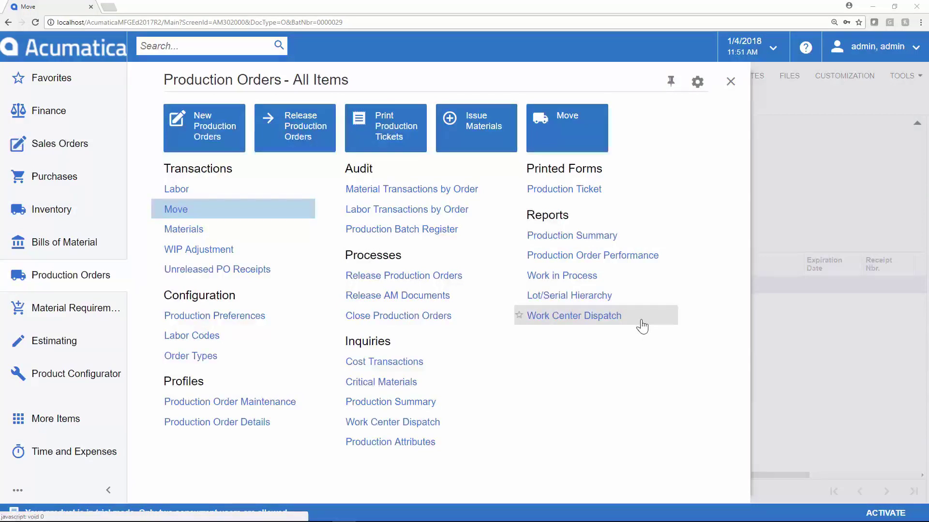
Run the Work Center Dispatch report for work center 161, then switch to Material Requirements.
{"action": "left_click", "coordinate": [641, 321]}
{"action": "left_click", "coordinate": [377, 194]}
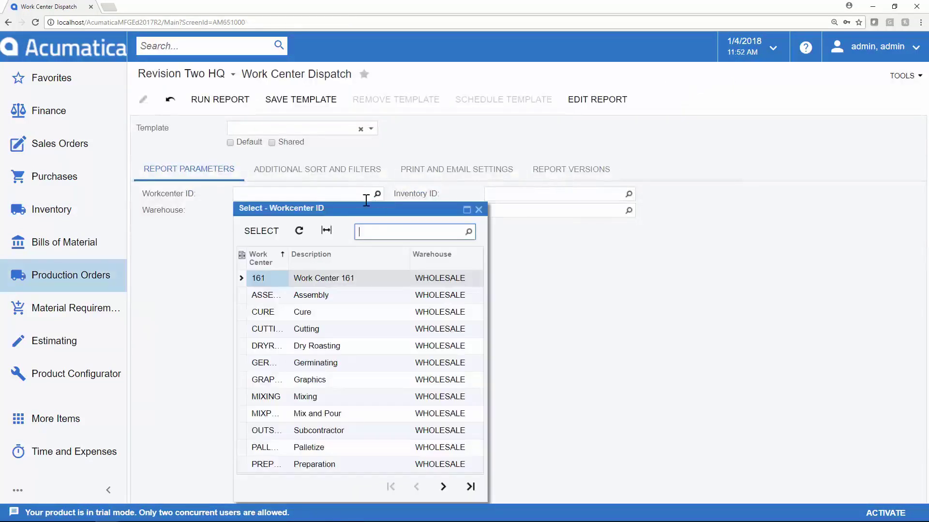
{"action": "double_click", "coordinate": [313, 278]}
{"action": "key", "text": "Return"}
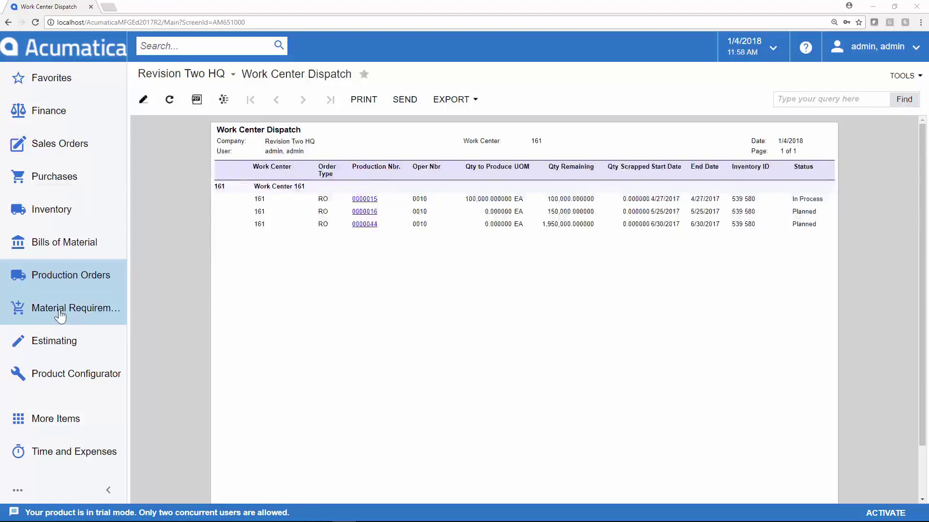
{"action": "left_click", "coordinate": [59, 315]}
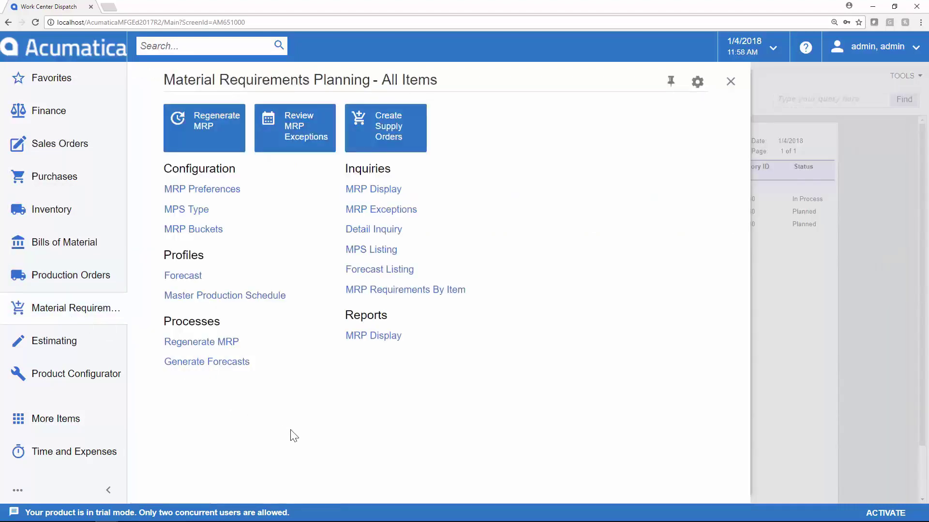
Open the MRP Display inquiry under Material Requirements Planning.
{"action": "left_click", "coordinate": [368, 189]}
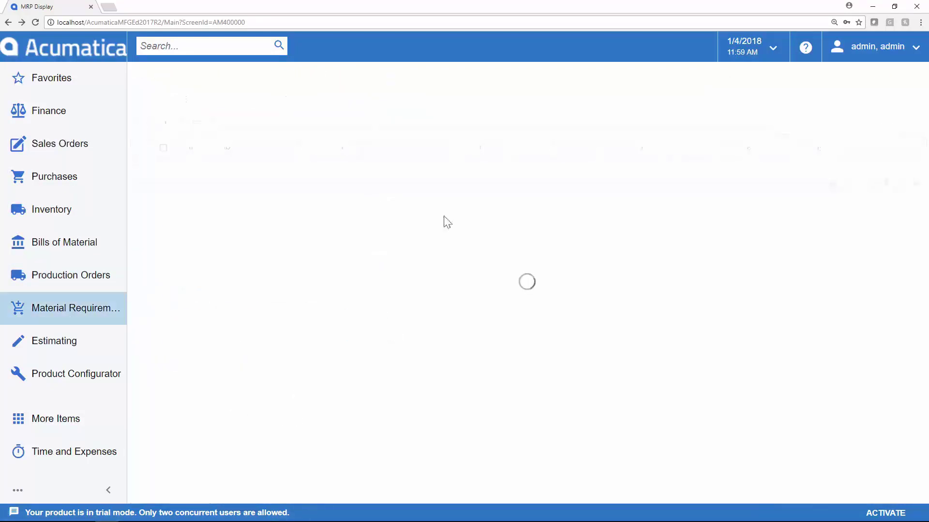